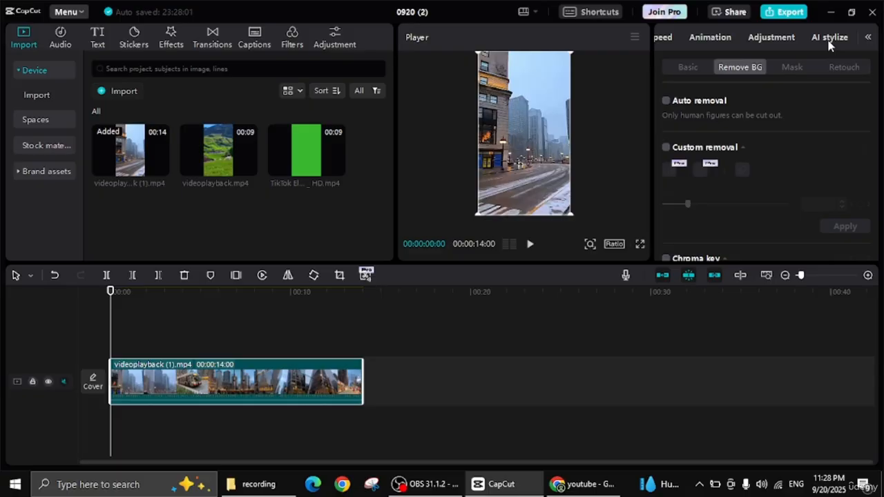
- Try to turn on AI effects for the videoplayback (1).mp4 clip and allow storage of prompts and generated content
left_click(828, 43)
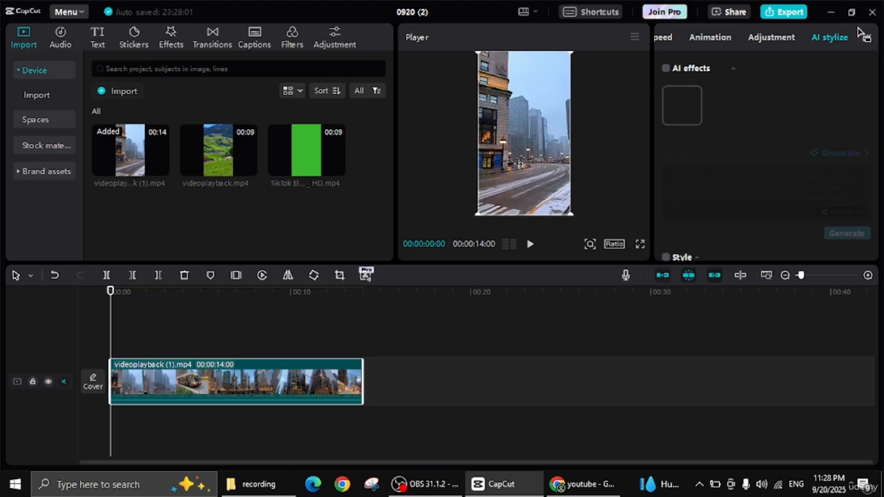
left_click(665, 69)
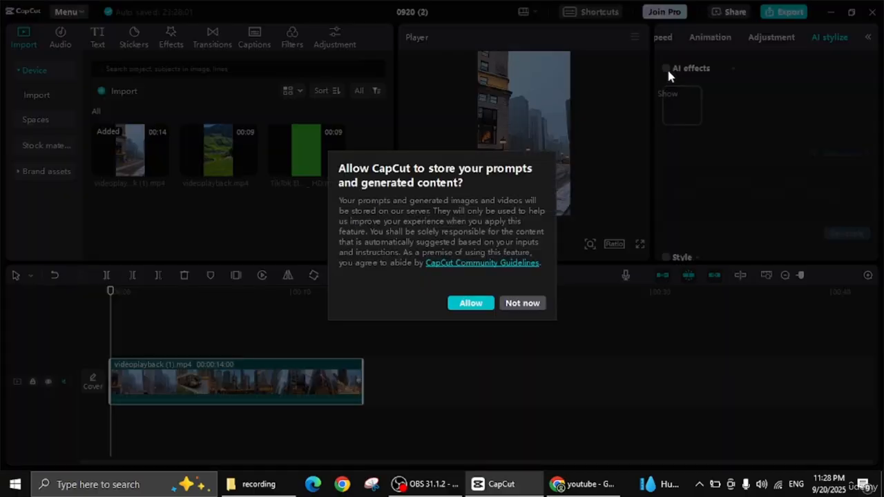
left_click(471, 303)
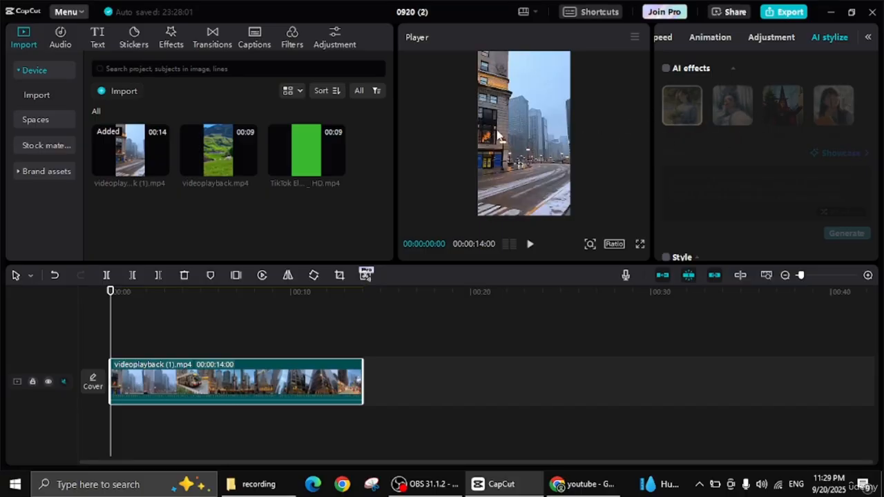
- Import download.png from the Downloads folder and place it on a track above the street video at the timeline start
left_click(110, 92)
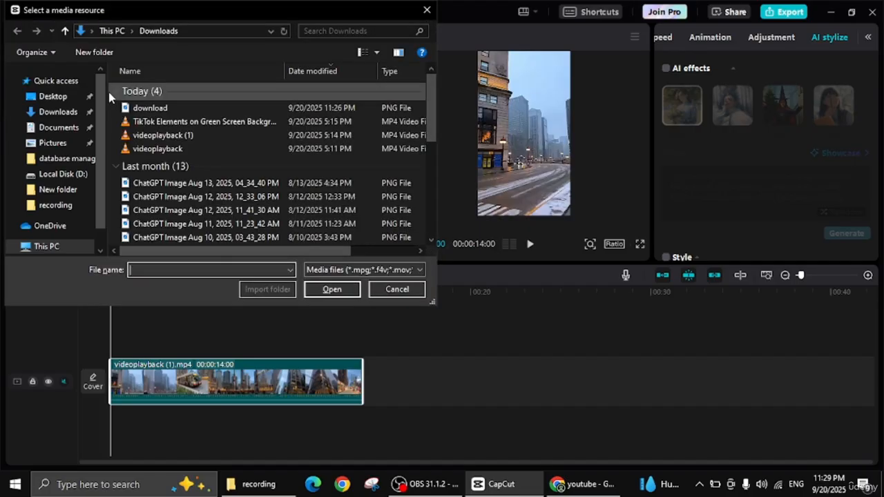
double_click(135, 108)
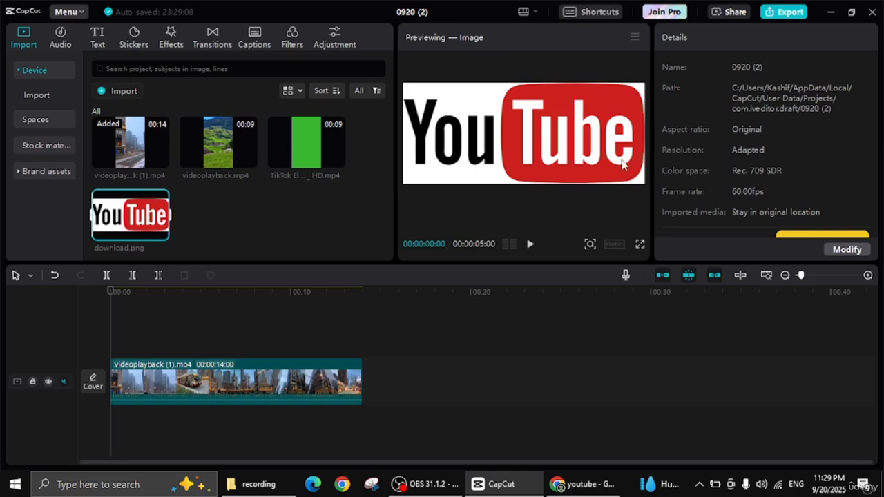
left_click_drag(141, 213, 123, 336)
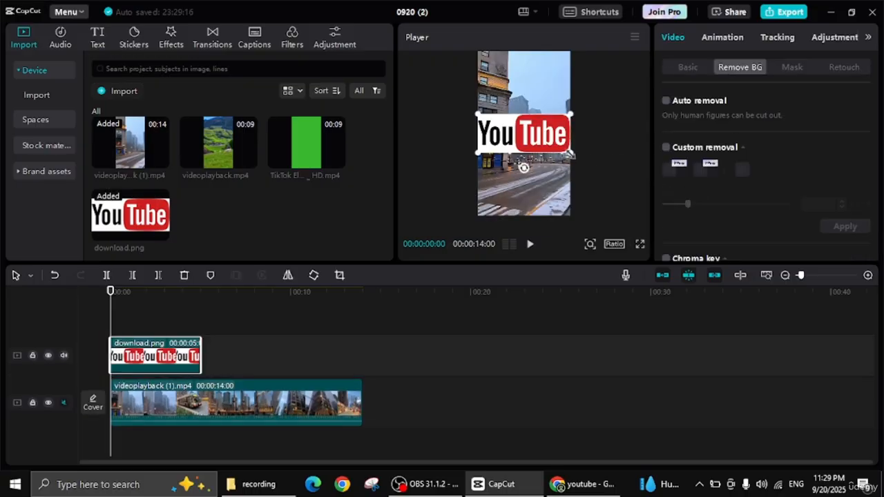
- Scale the YouTube logo image down slightly in the preview and keep it selected
left_click_drag(571, 154, 557, 144)
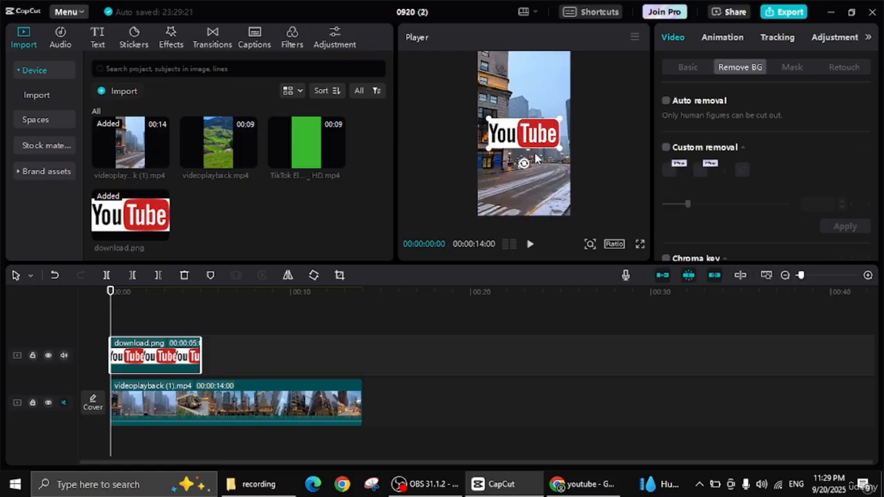
left_click(562, 149)
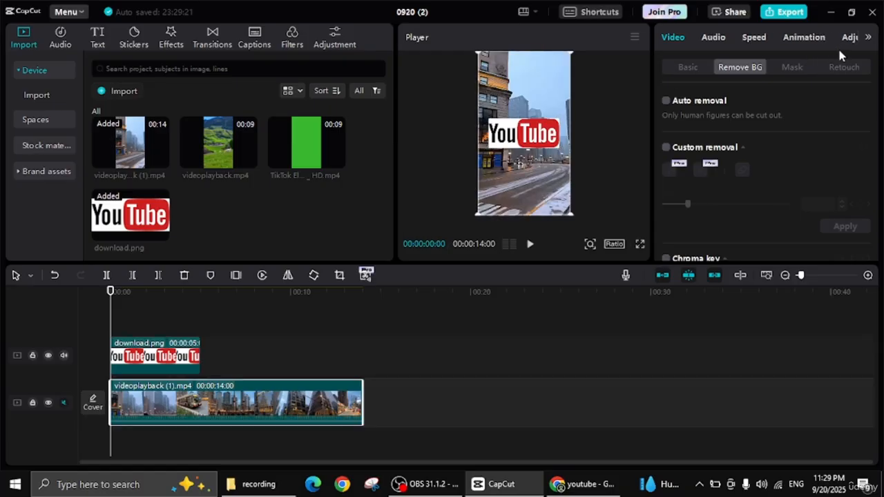
left_click(542, 144)
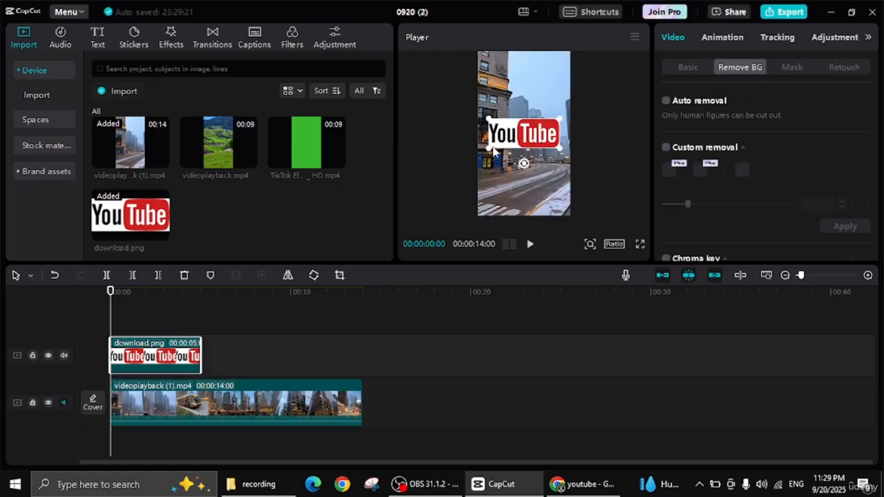
- Turn on AI effects for the YouTube logo image and try the Oil Painting and Scumbling styles
left_click(868, 38)
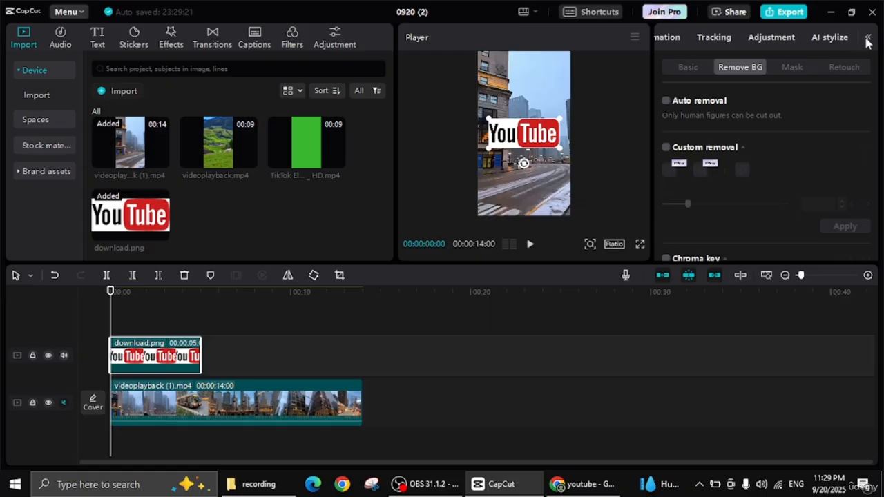
left_click(831, 38)
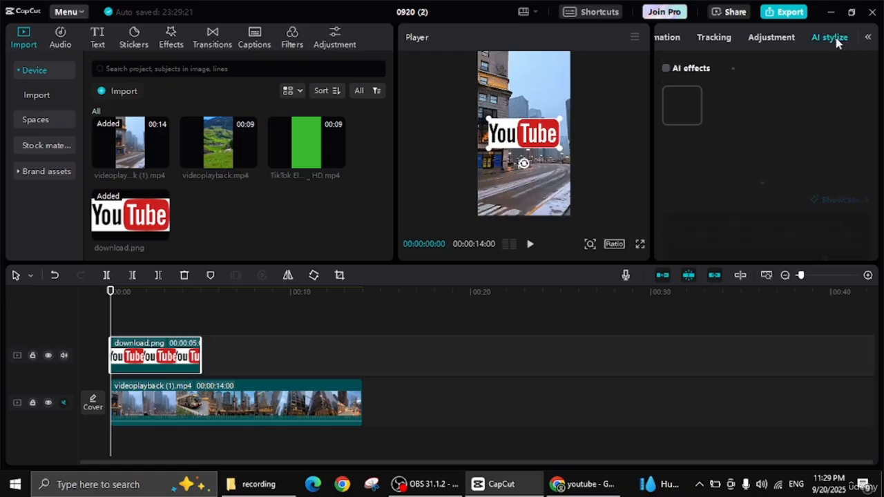
left_click(666, 69)
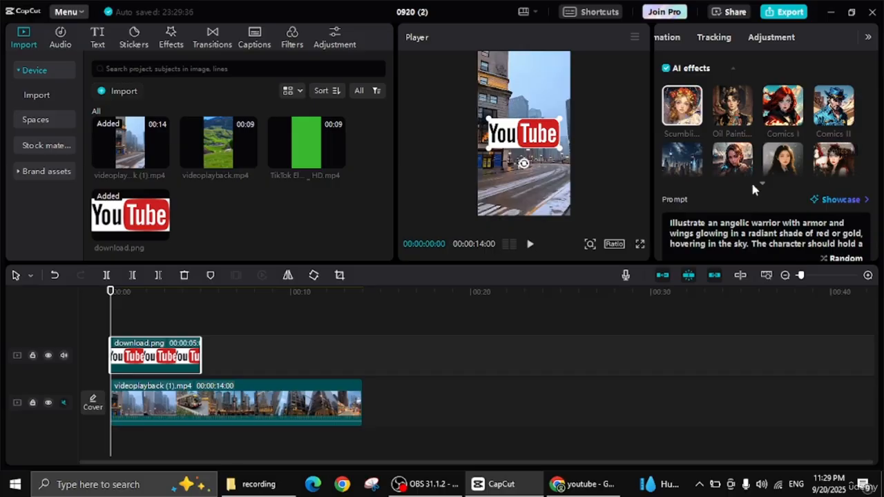
left_click(733, 122)
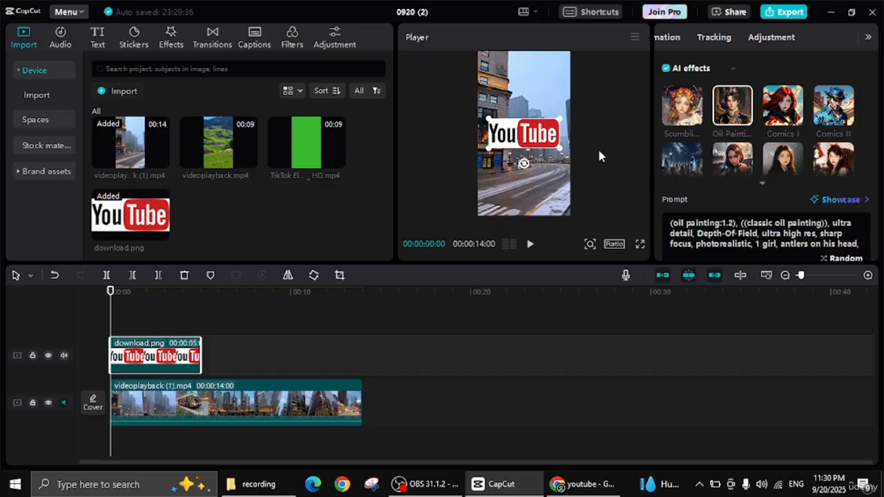
left_click(676, 119)
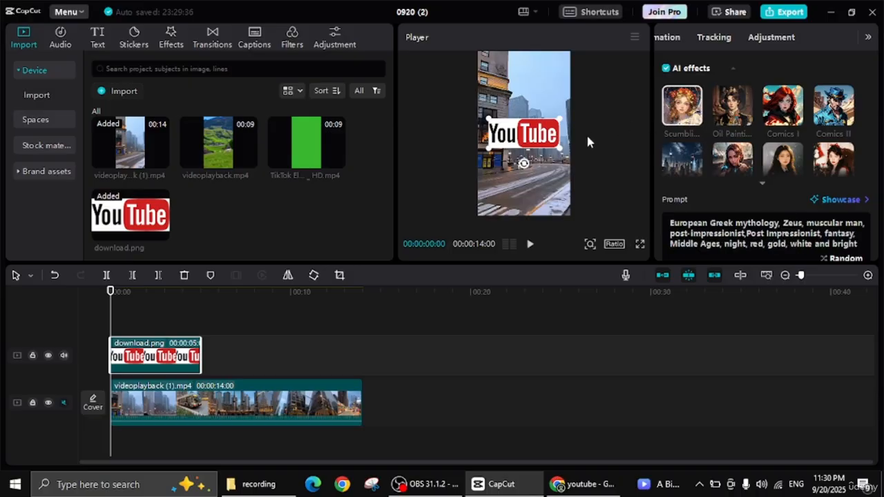
- Enlarge the YouTube logo to the full frame width and try Comics II and other AI effect styles on it
left_click_drag(560, 149, 563, 174)
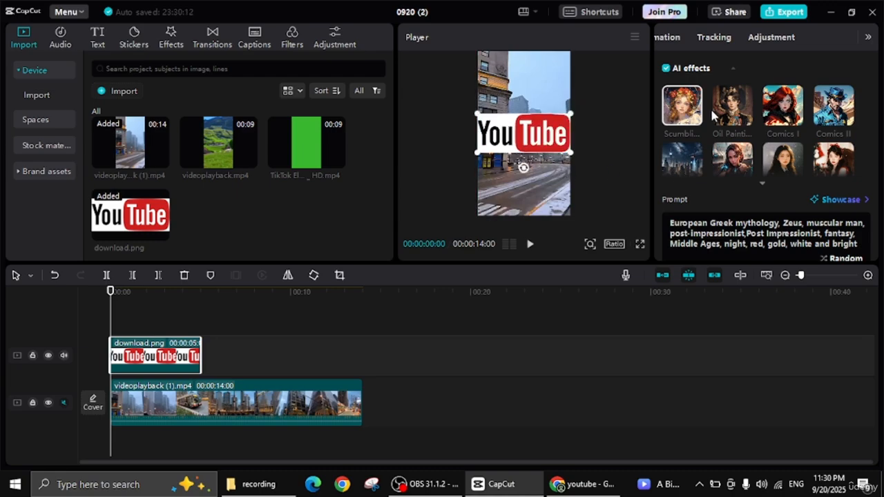
left_click(834, 111)
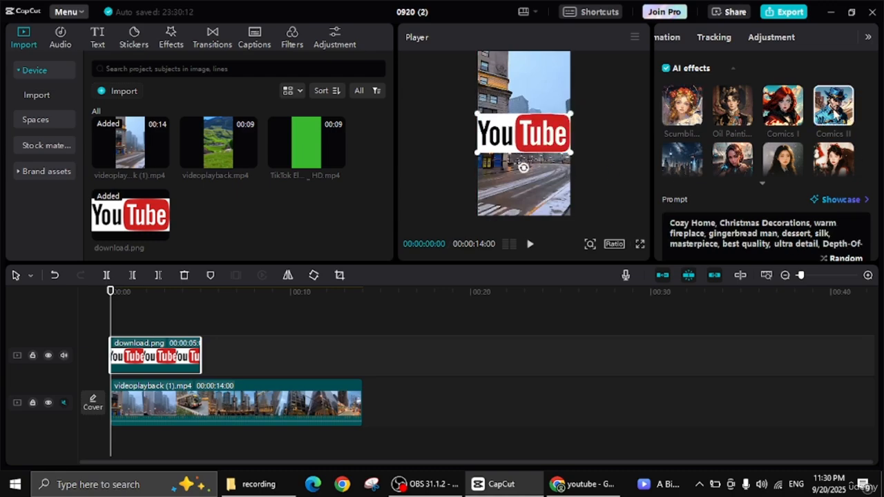
left_click(837, 153)
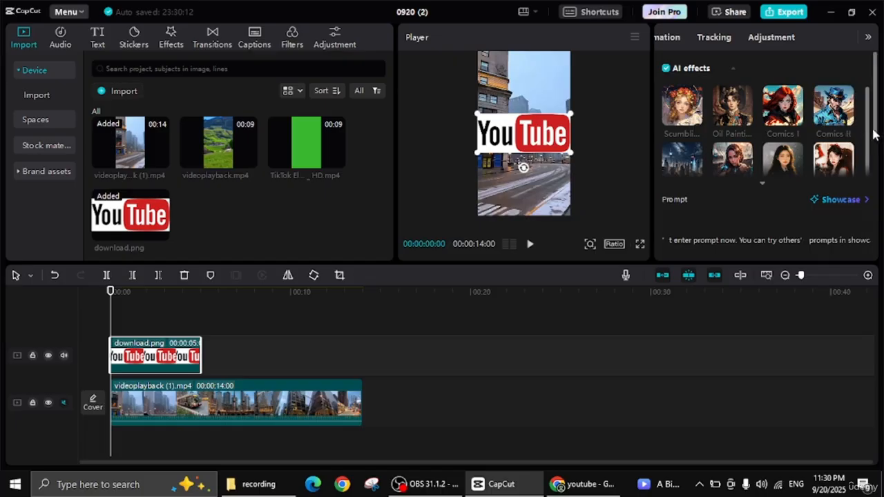
left_click_drag(867, 135, 870, 175)
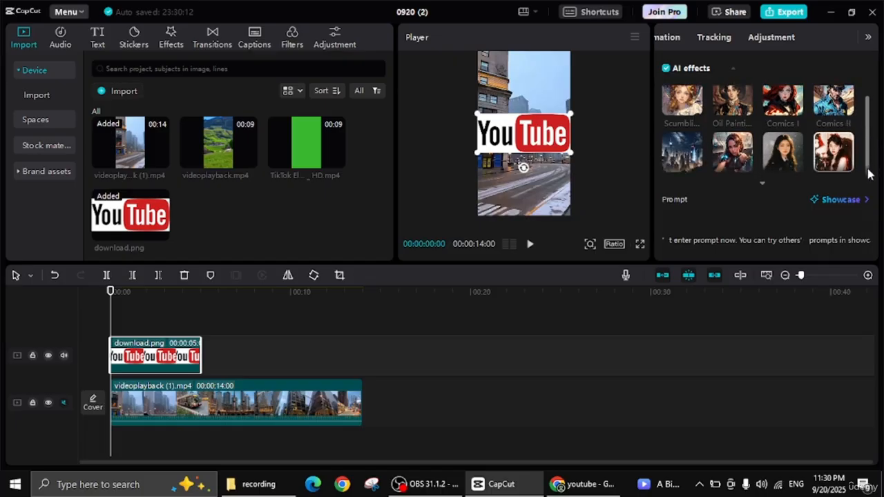
- Reselect the YouTube logo image and try the Scumbling style and further second-row AI effect styles
left_click(587, 157)
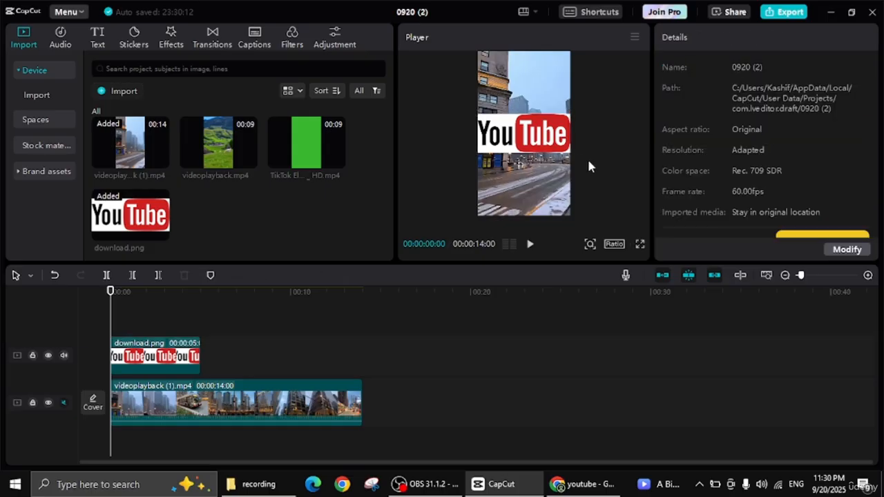
left_click(546, 138)
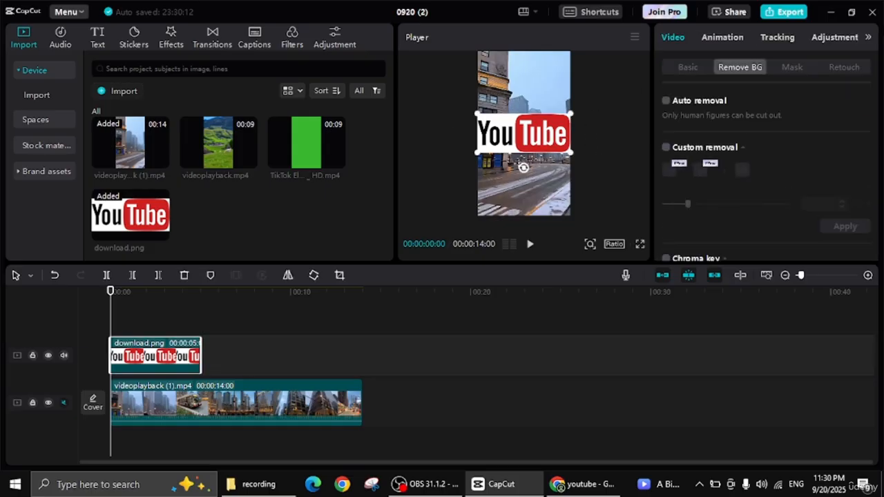
left_click(866, 41)
left_click(866, 41)
left_click(866, 41)
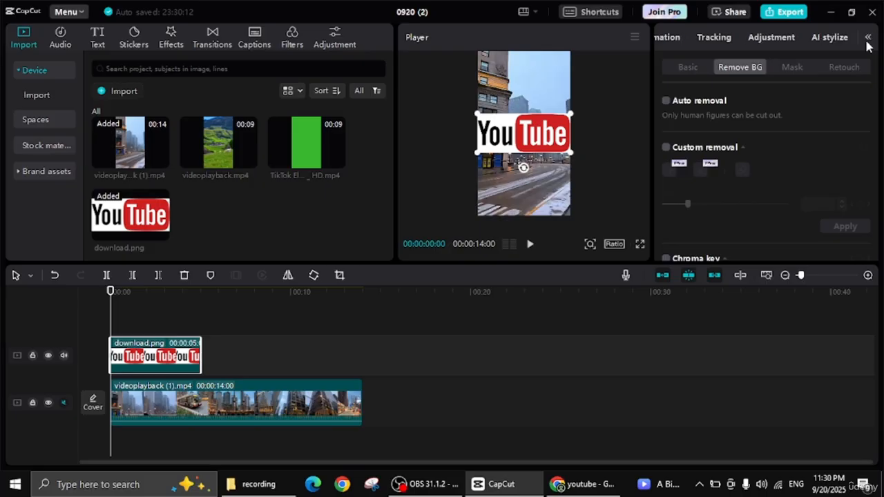
left_click(867, 41)
left_click(867, 42)
left_click(832, 43)
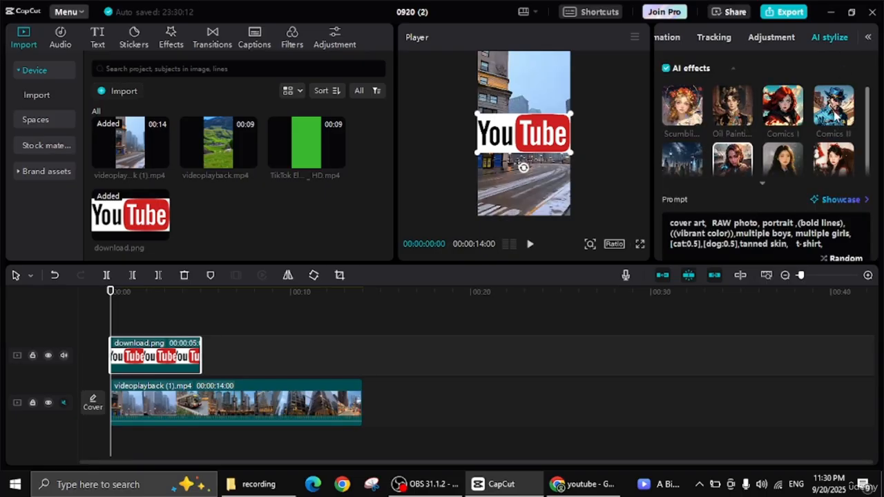
left_click(787, 159)
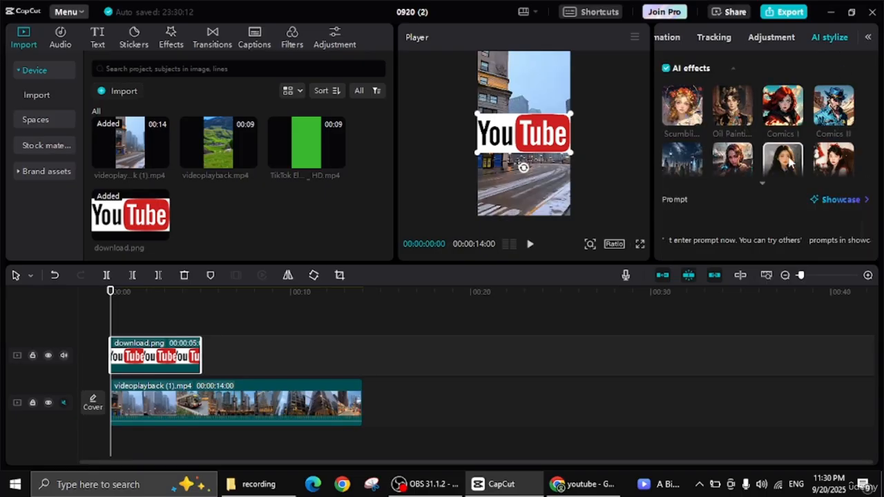
left_click(682, 116)
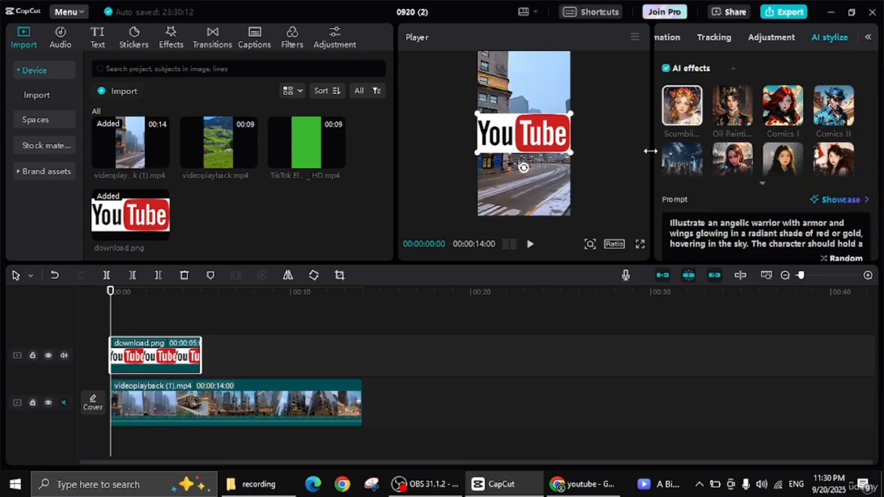
left_click(694, 165)
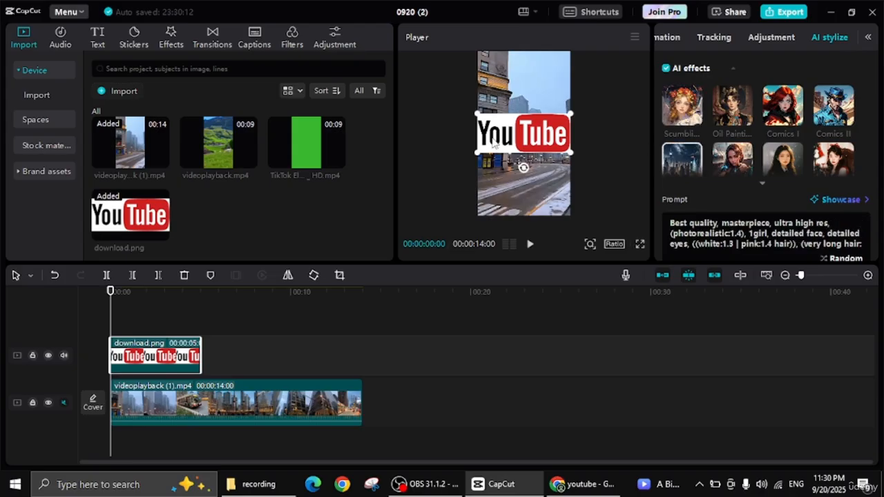
- Delete the download.png logo clip from the timeline
right_click(168, 356)
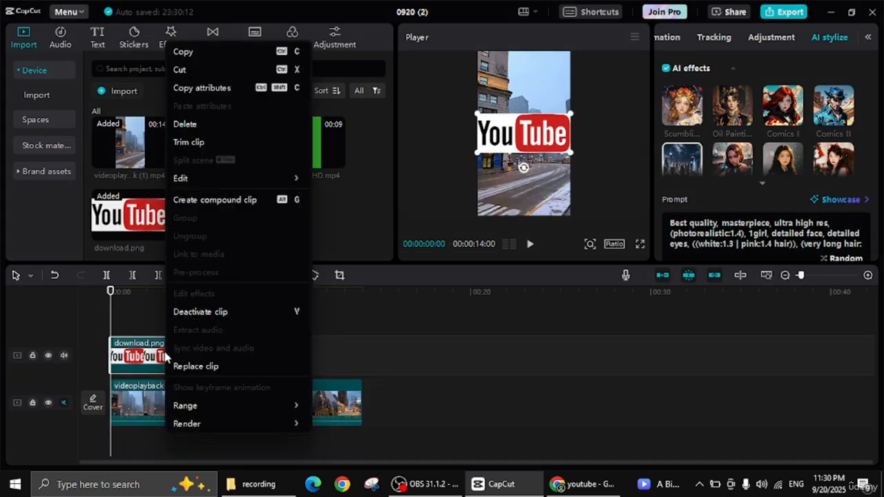
left_click(291, 126)
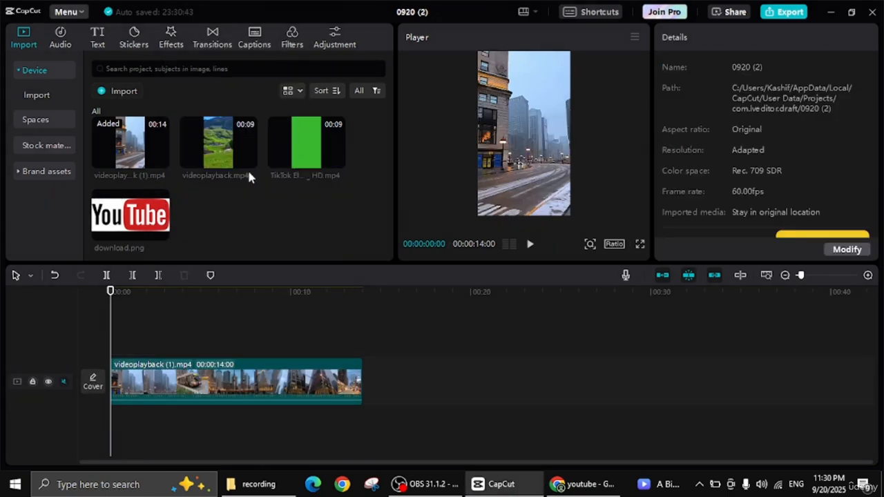
- Add the trending red SUBSCRIBE bell sticker above the street video at the start of the timeline
left_click(133, 42)
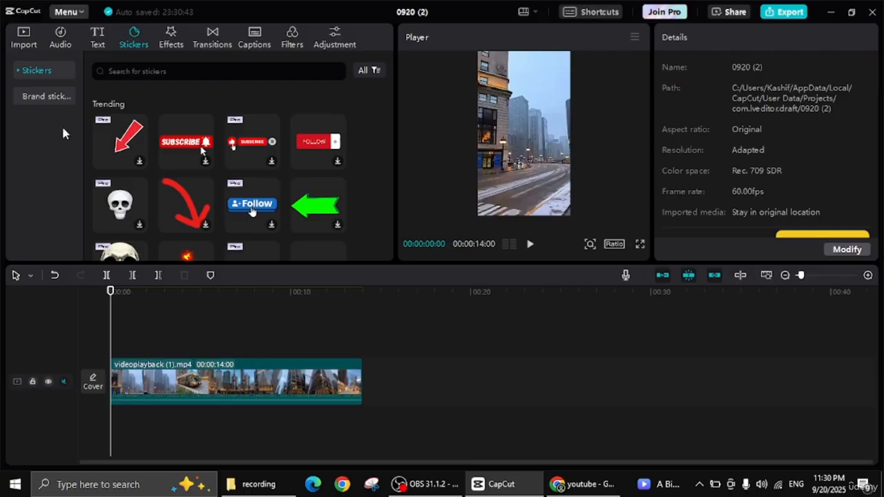
left_click_drag(184, 143, 490, 183)
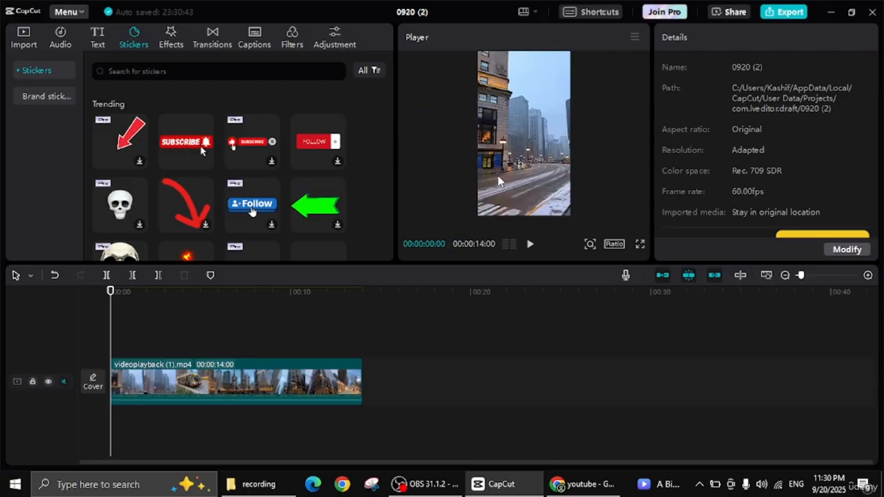
left_click_drag(203, 159, 120, 353)
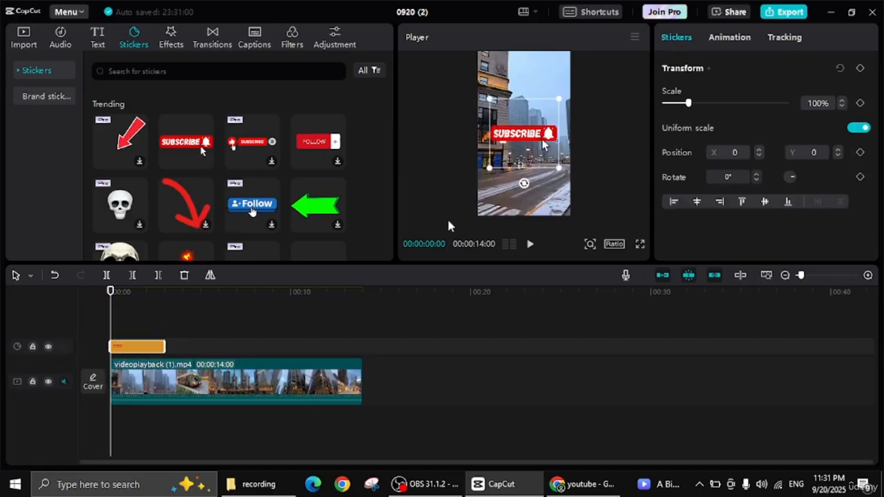
- Preview the SUBSCRIBE sticker and move it to the lower-left corner of the video frame, at about X -270, Y -1109
key("space")
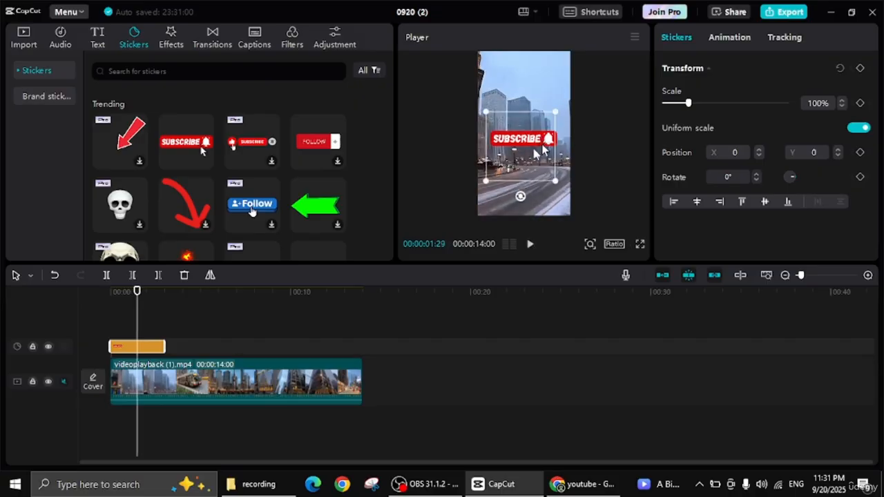
left_click_drag(524, 134, 513, 181)
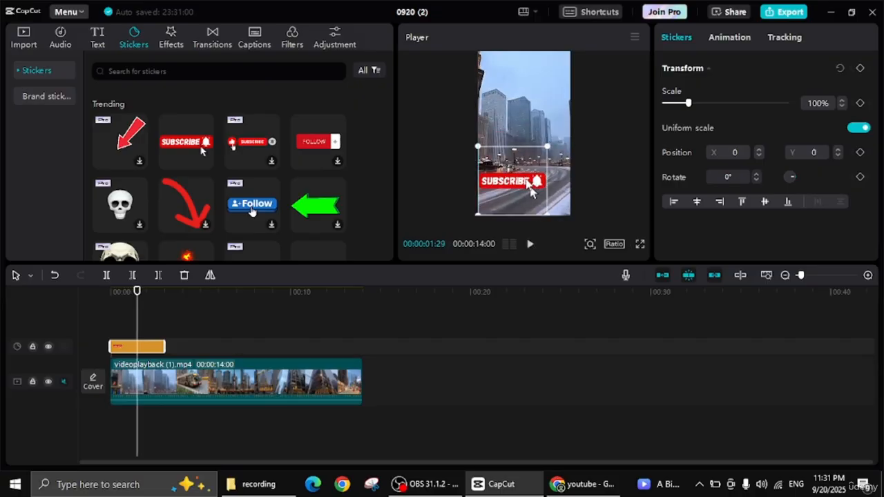
- Apply the Bounce In entrance animation and the Bounce Out exit animation to the SUBSCRIBE sticker
left_click(731, 40)
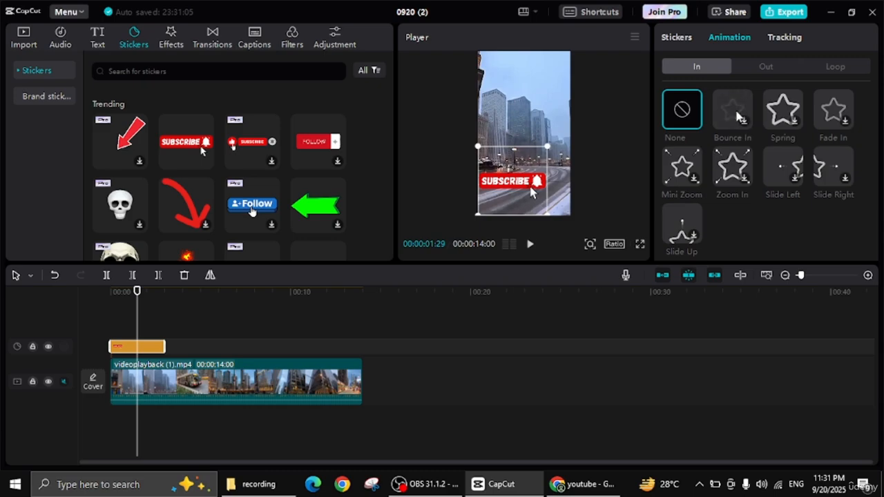
left_click(737, 116)
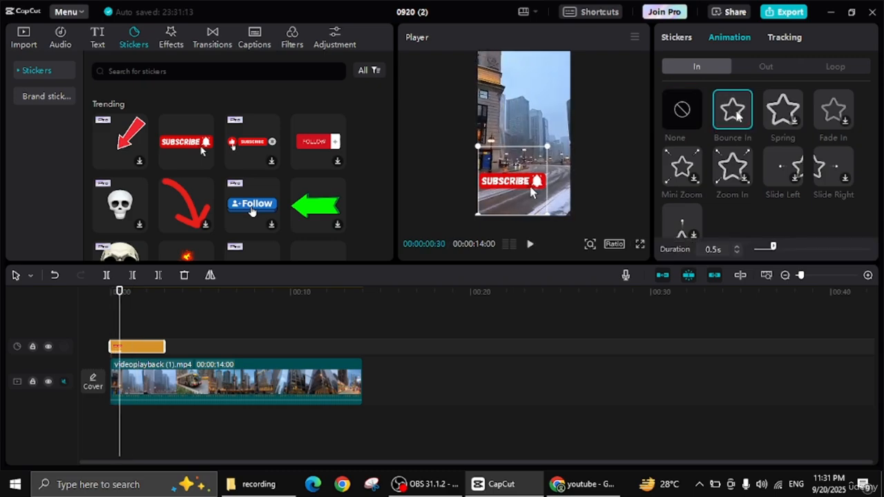
left_click(760, 71)
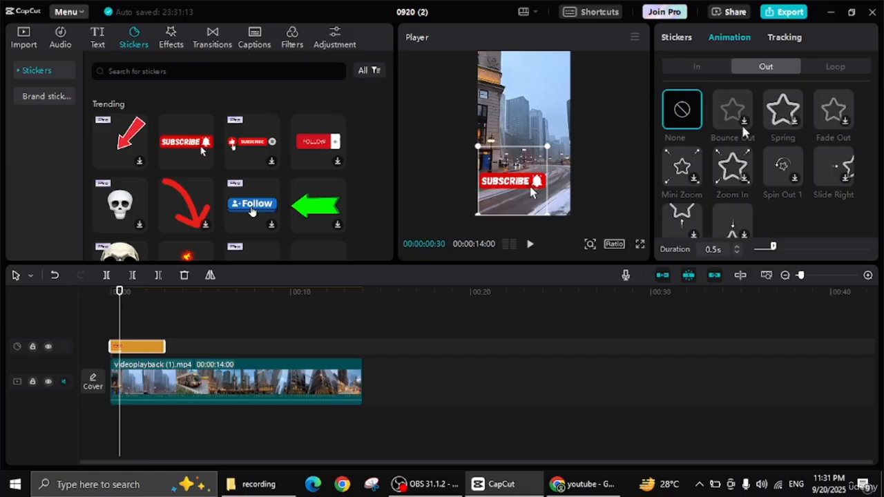
left_click(744, 131)
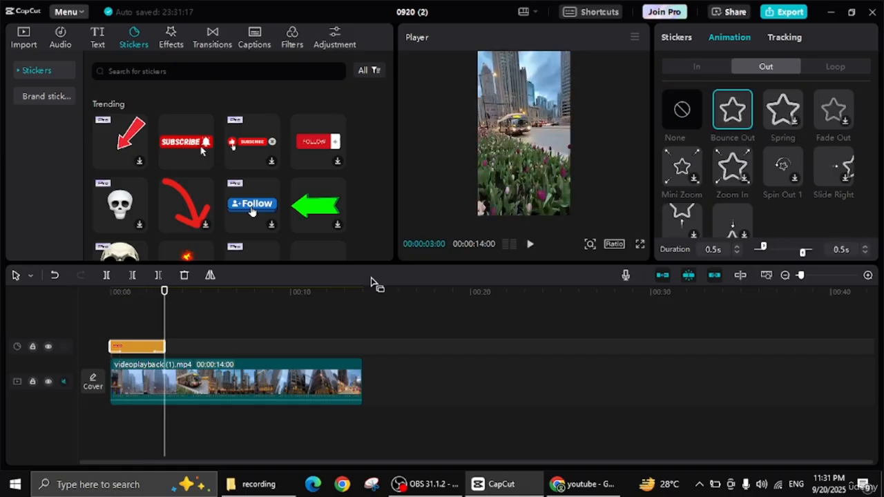
- Play the beginning of the timeline to review the SUBSCRIBE sticker's entrance and exit animations
key("space")
key("space")
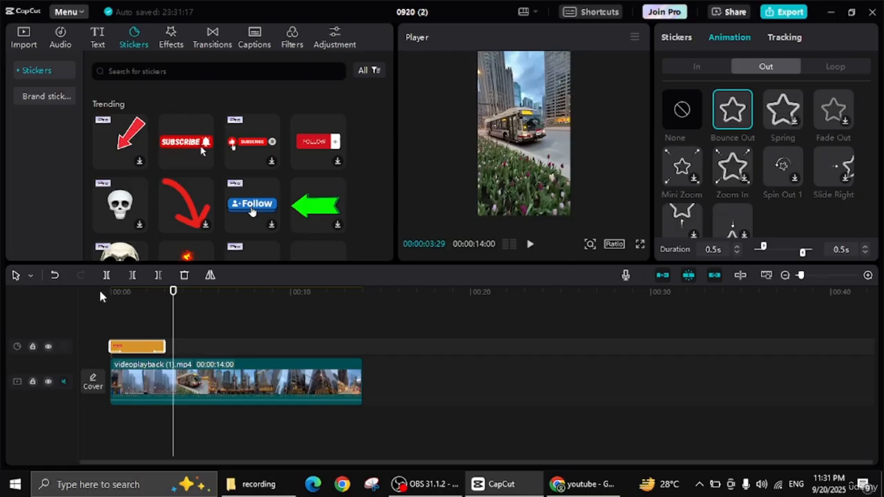
left_click_drag(173, 292, 58, 299)
key("space")
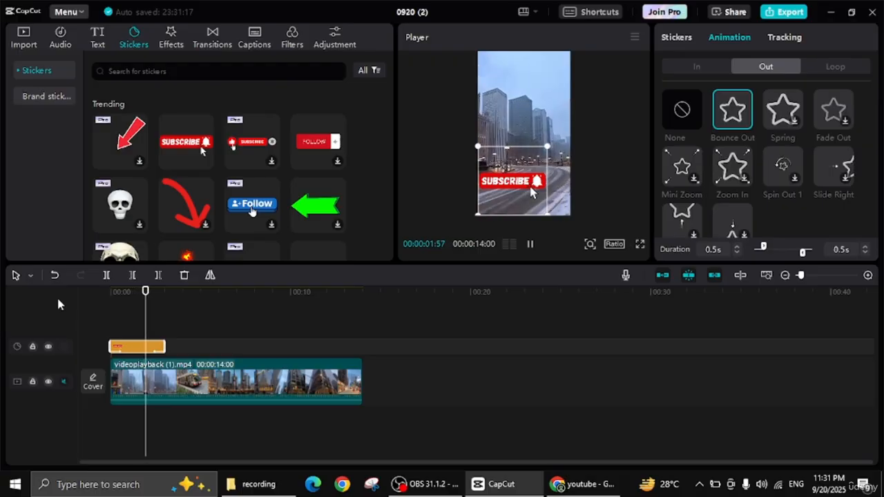
key("space")
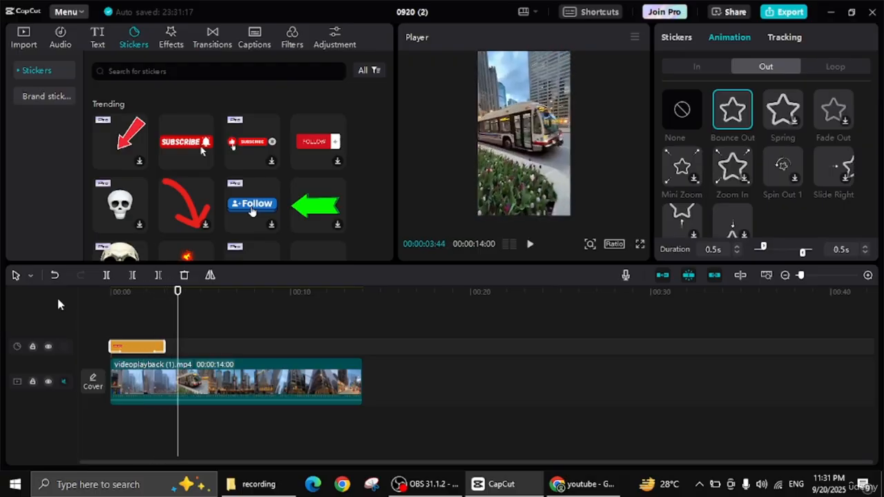
- Delete the SUBSCRIBE sticker from the timeline
right_click(142, 349)
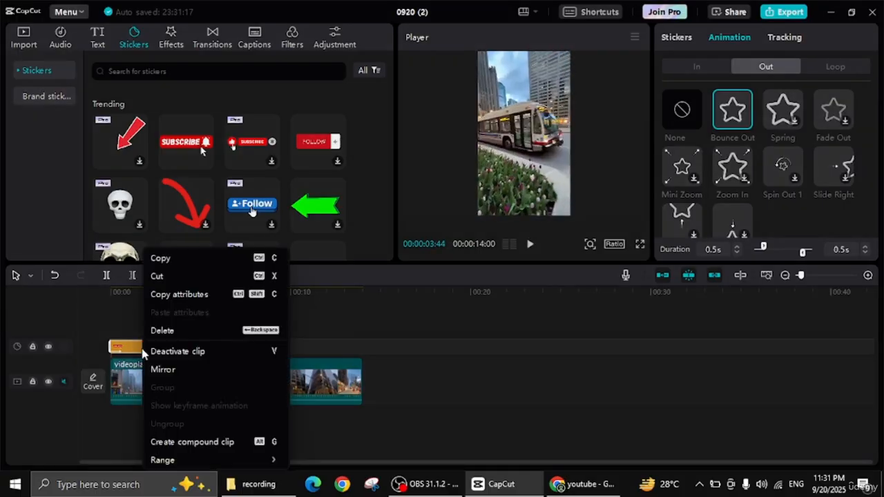
left_click(162, 331)
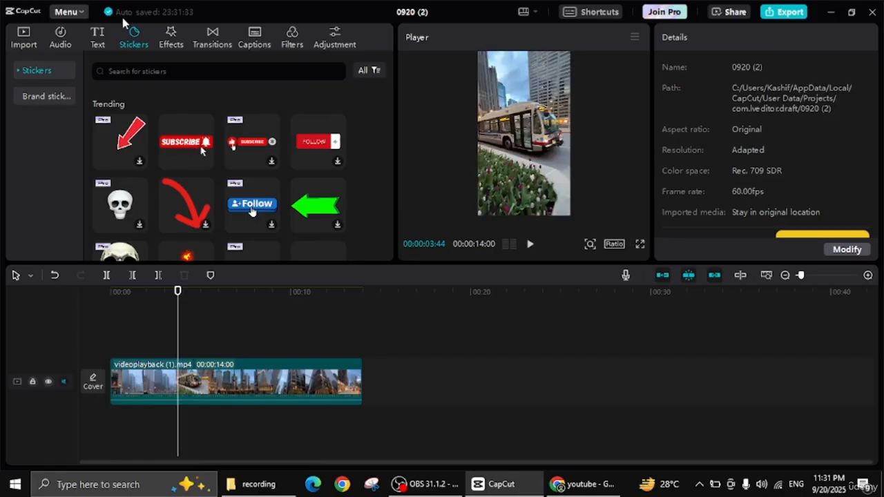
- Download the music track The Giraffe Comedy and add it under the street video at the start of the timeline
left_click(97, 40)
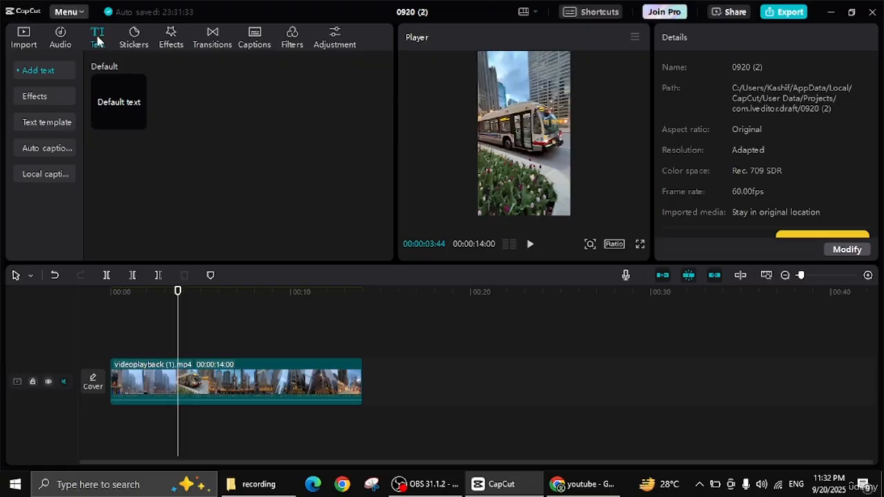
left_click(61, 35)
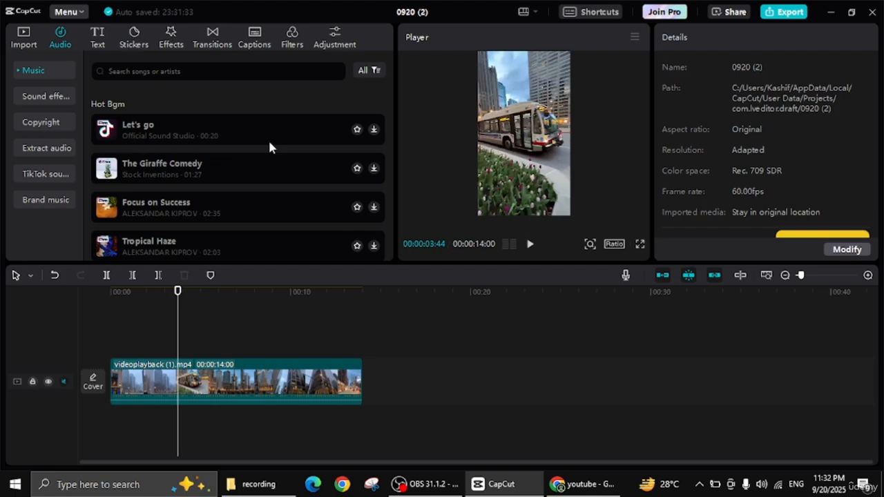
left_click(374, 169)
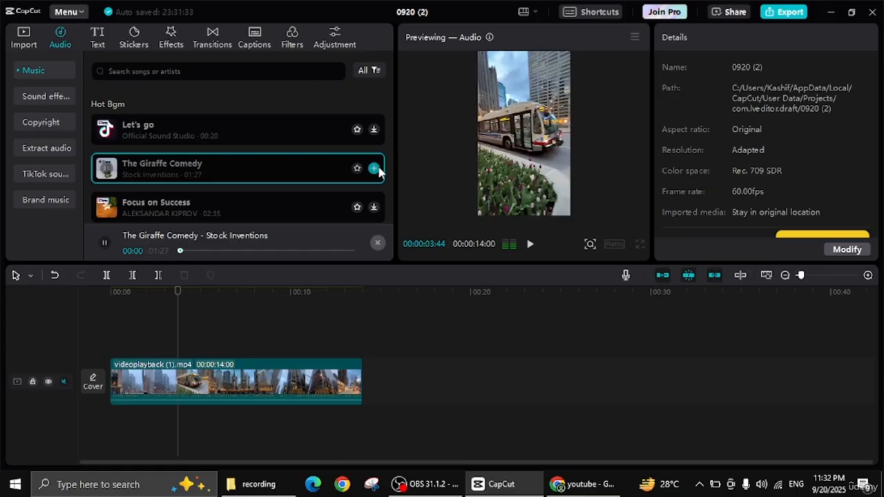
key("space")
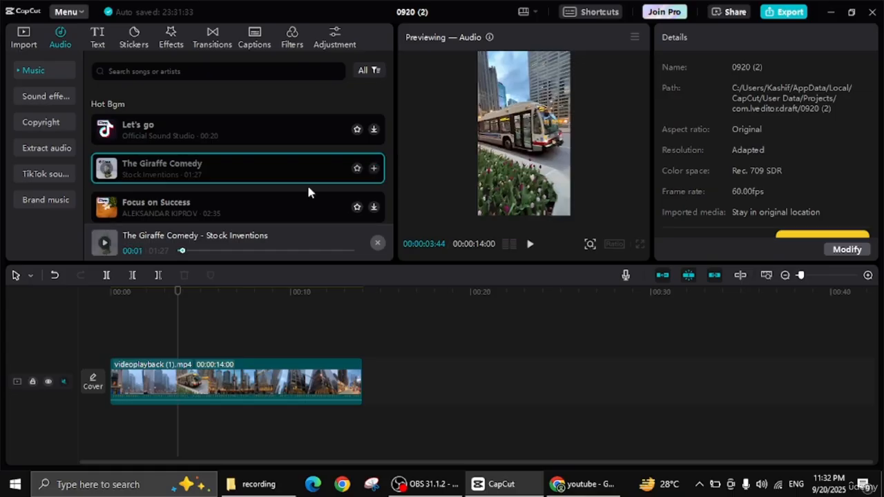
left_click_drag(294, 169, 110, 349)
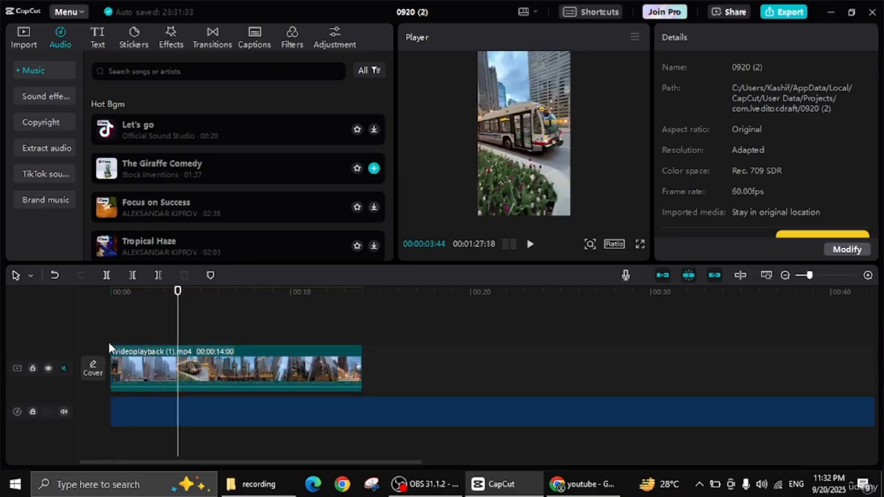
- Play the street video with the background music from the beginning and return the playhead to the start
left_click(119, 306)
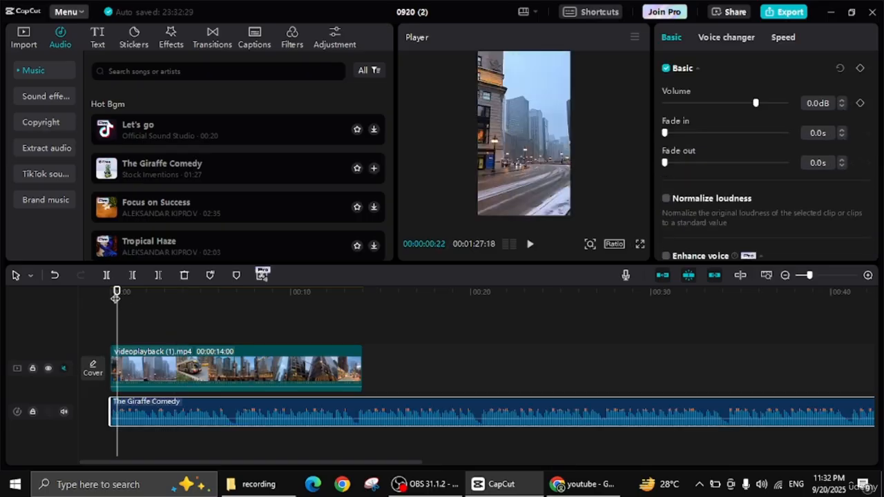
key("space")
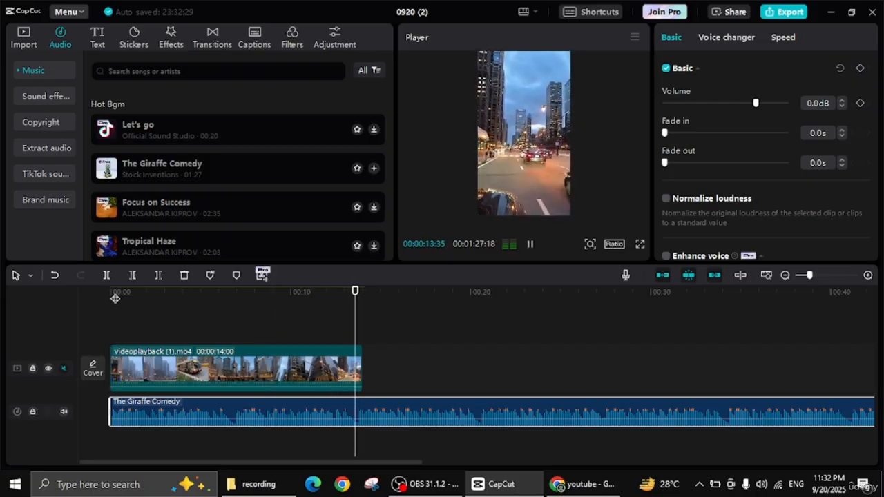
key("space")
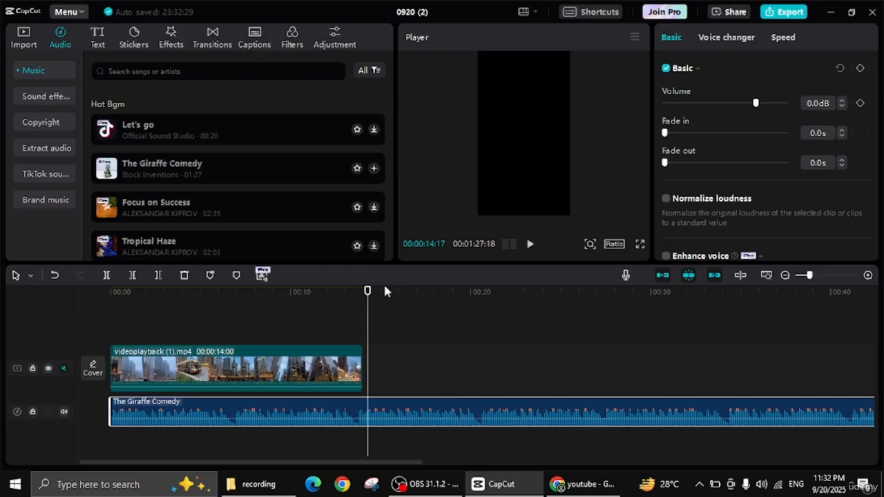
left_click_drag(369, 292, 1, 383)
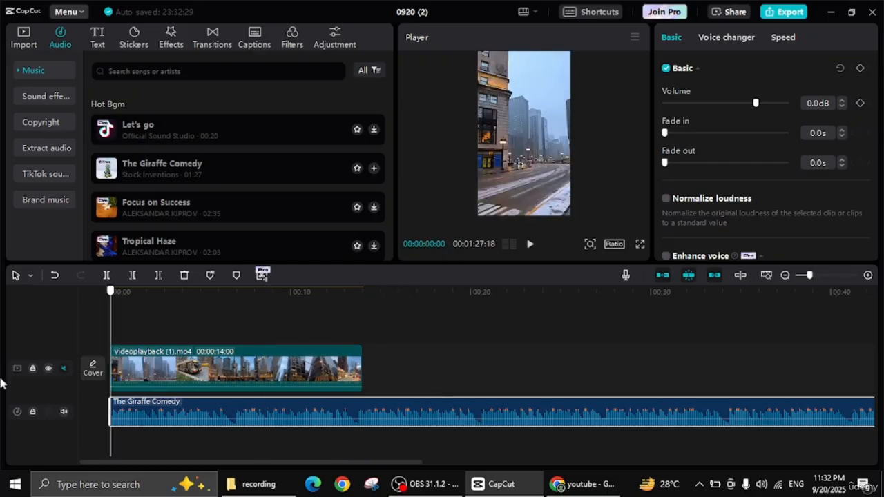
- Look at the music copyright check and the option for extracting audio from a video
left_click(46, 128)
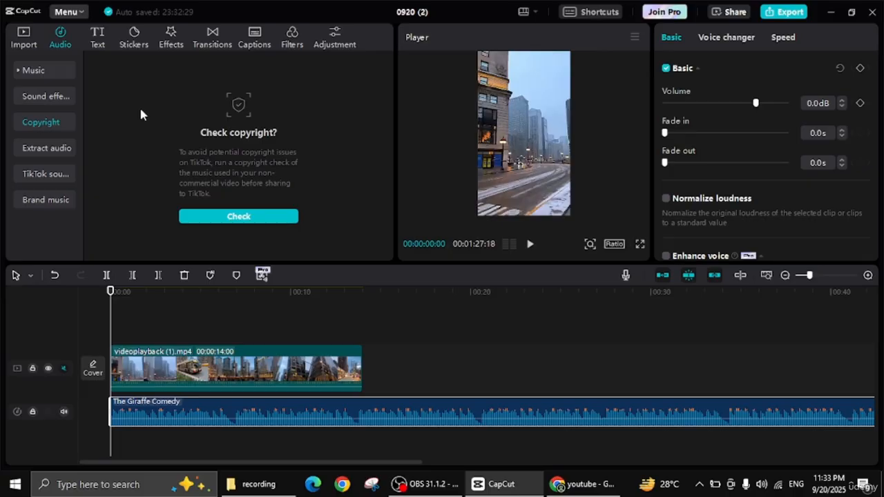
left_click(46, 148)
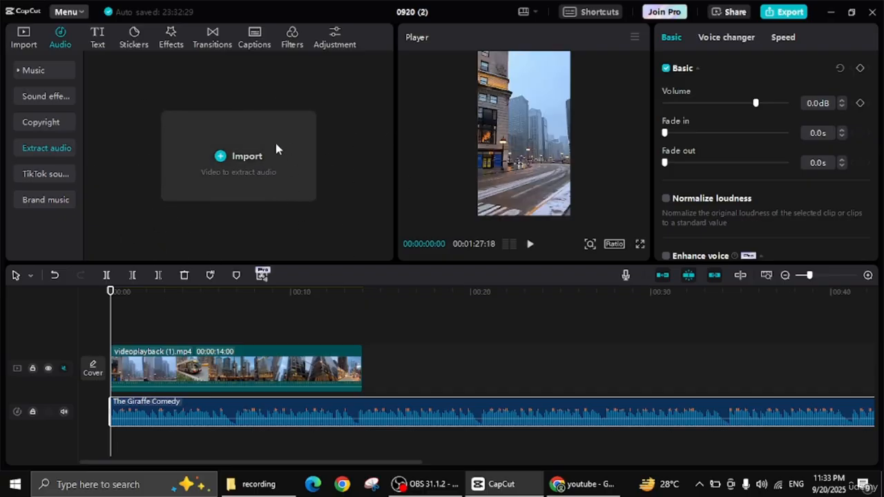
- Delete The Giraffe Comedy music clip from the timeline
right_click(146, 419)
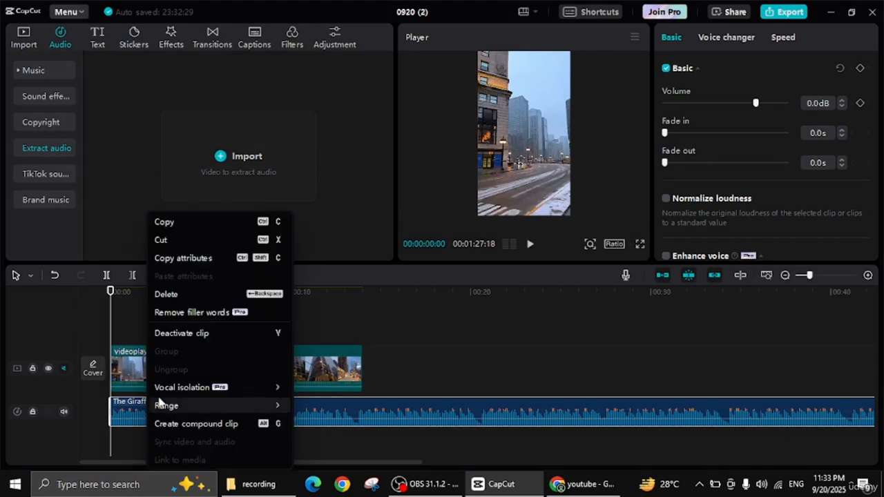
left_click(206, 292)
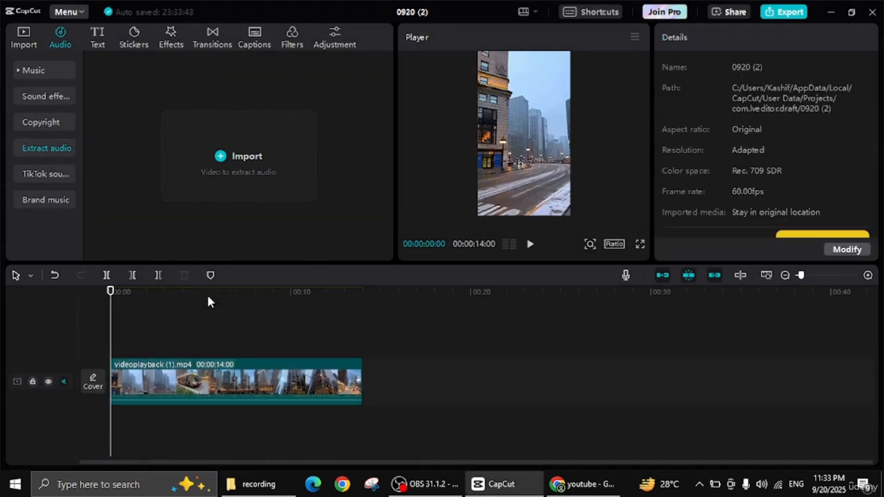
- Look at the TikTok sounds and Brand music sections, view the sign-in options and dismiss them without signing in
left_click(70, 176)
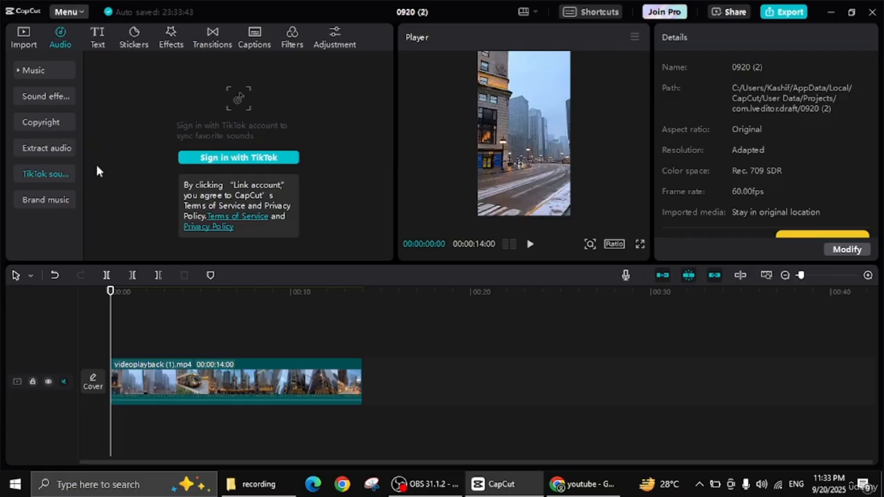
left_click(61, 214)
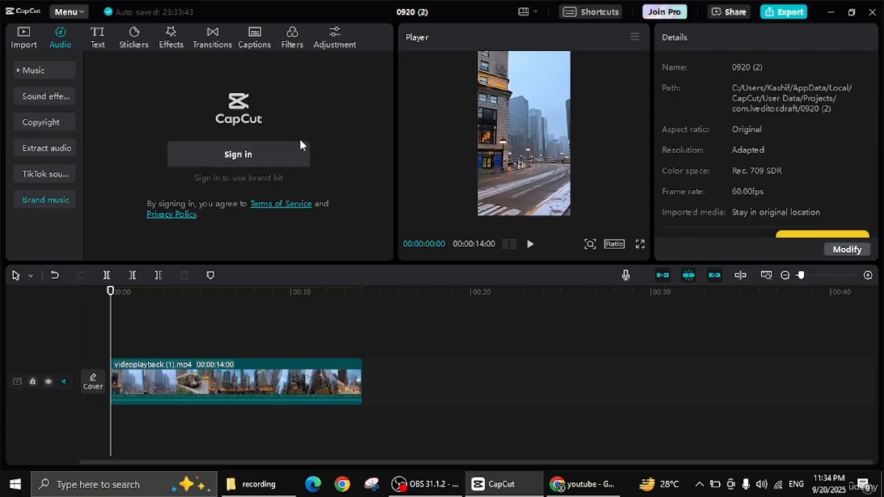
left_click(287, 154)
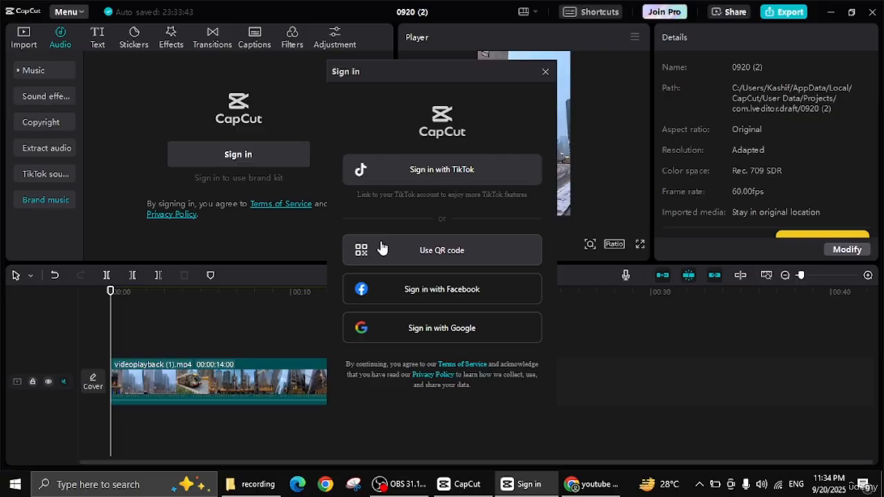
left_click(544, 71)
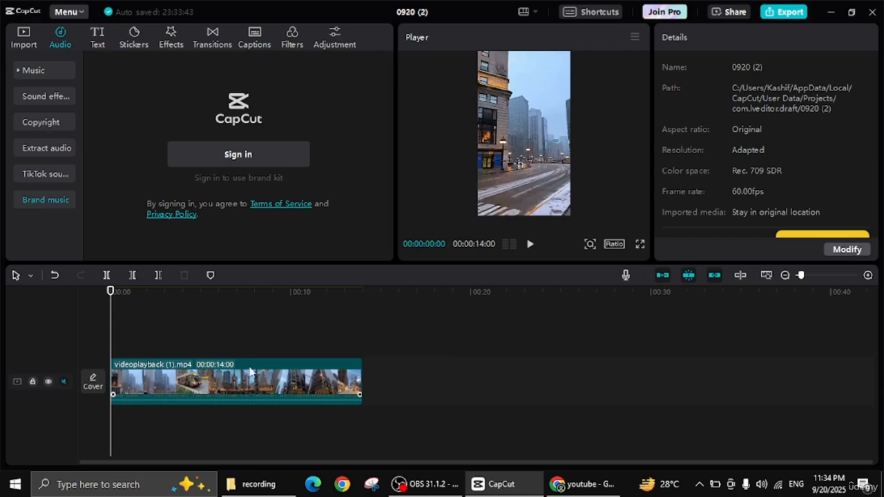
- Select the street video clip on the timeline and show the imported project media
left_click(244, 394)
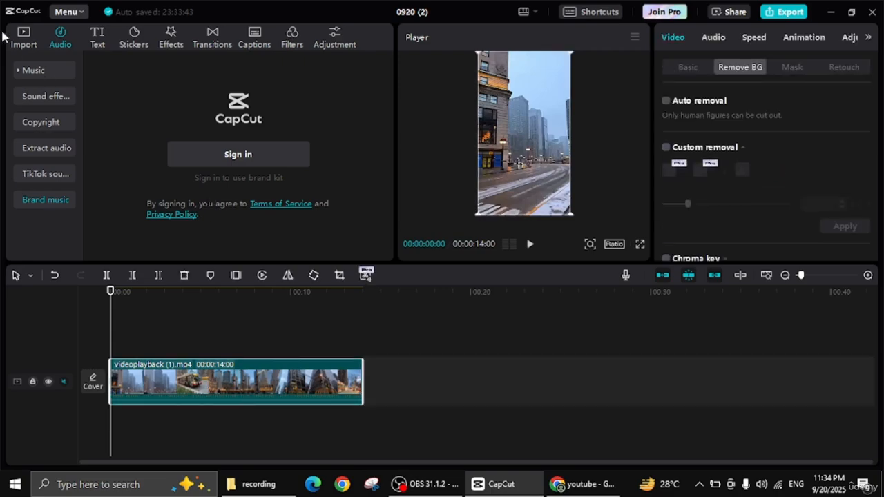
left_click(31, 43)
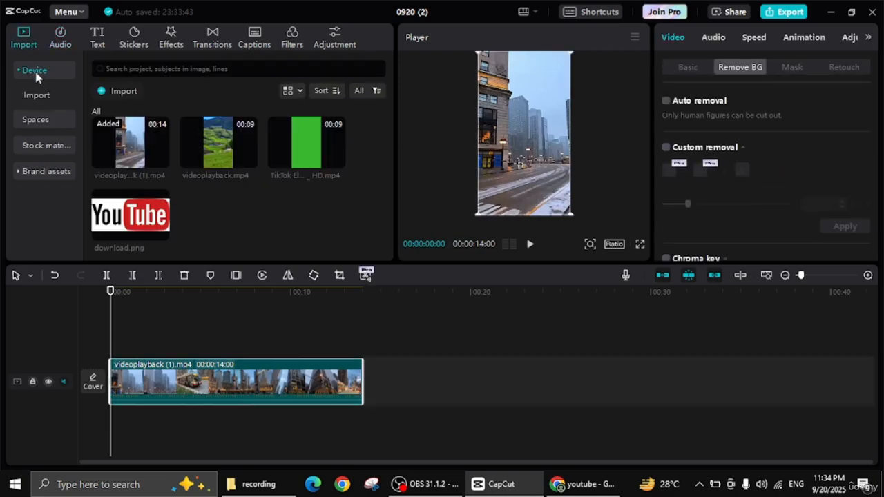